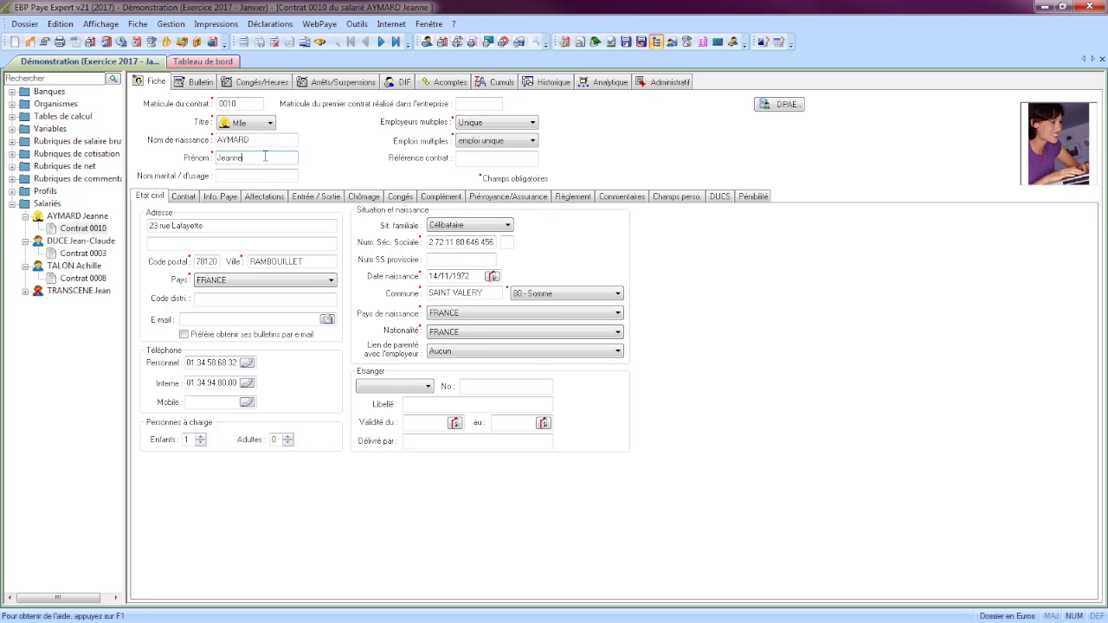
- Review the employee's civil status details and contract details, including the available Modalité exercice options and the IRC status
click(217, 226)
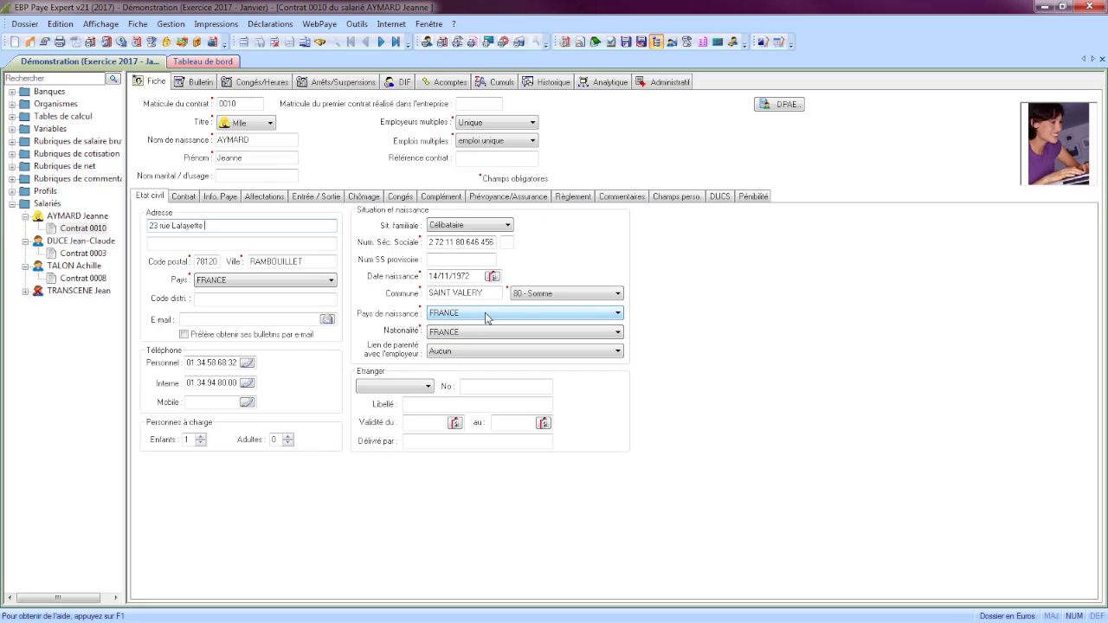
click(184, 197)
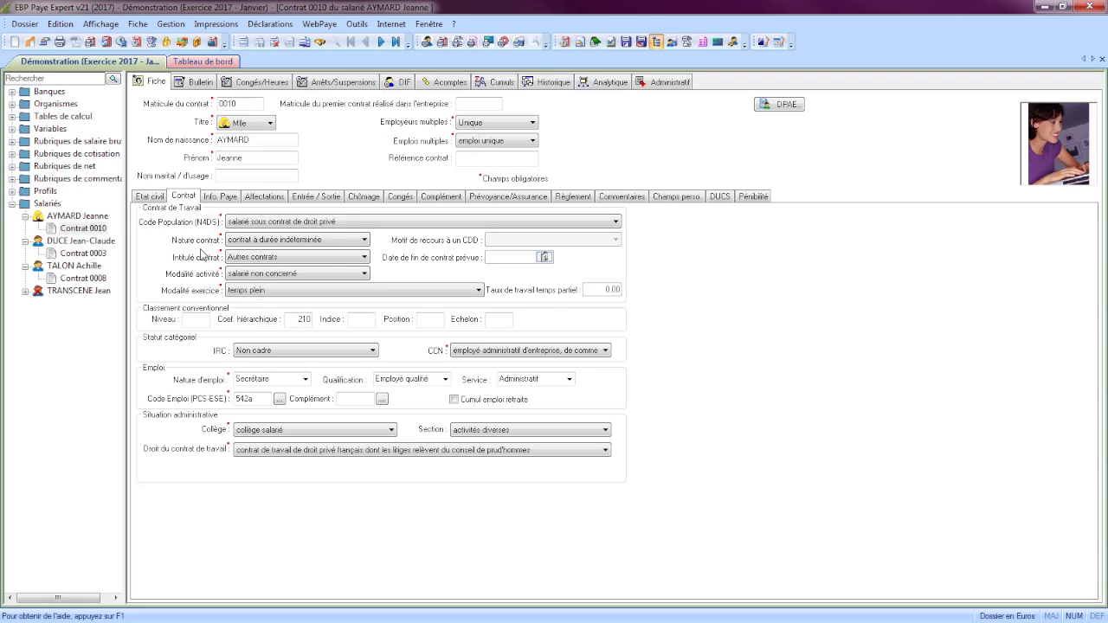
key(Tab)
key(Tab)
key(Tab)
click(351, 291)
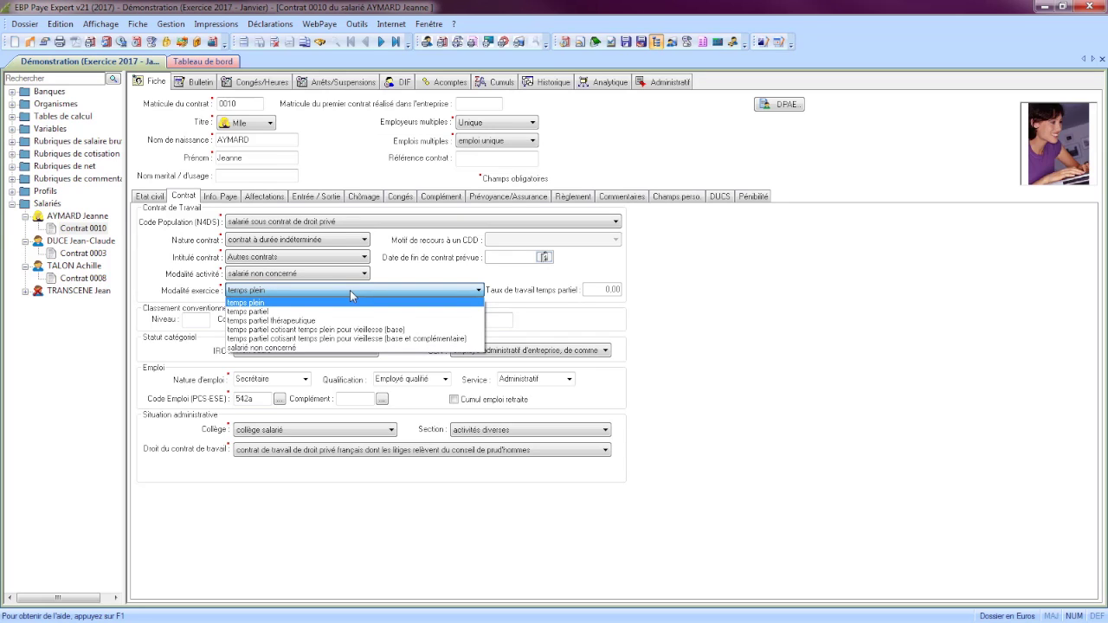
click(350, 290)
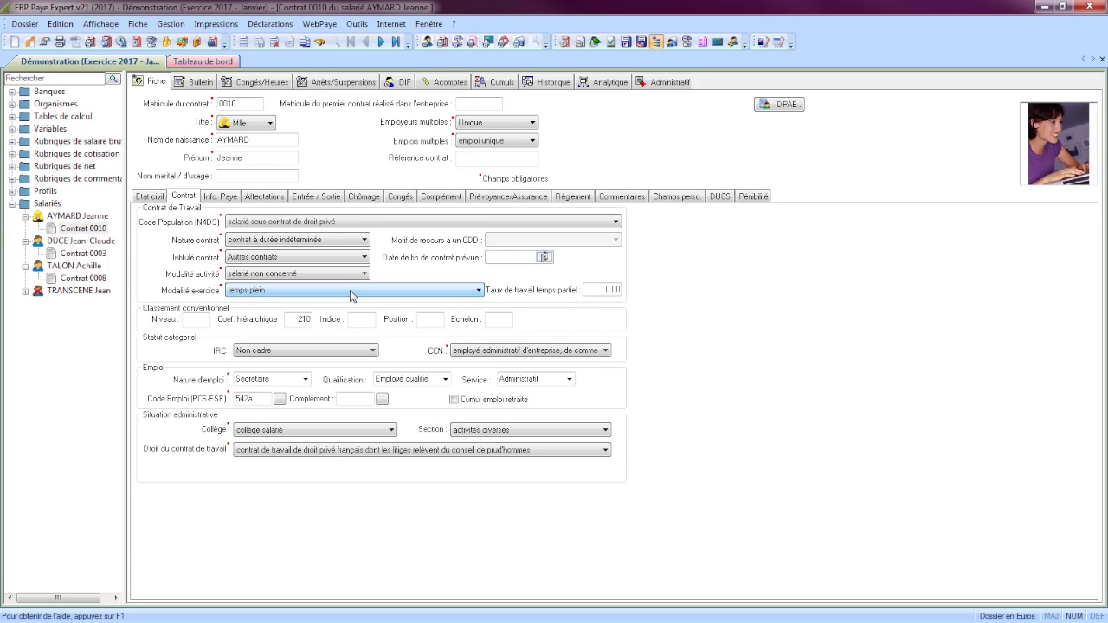
click(606, 295)
click(245, 353)
- Browse the PCS-ESE job code nomenclature under Employés, Employés administratifs d'entreprise, and close it without selecting a code
drag(257, 398, 232, 399)
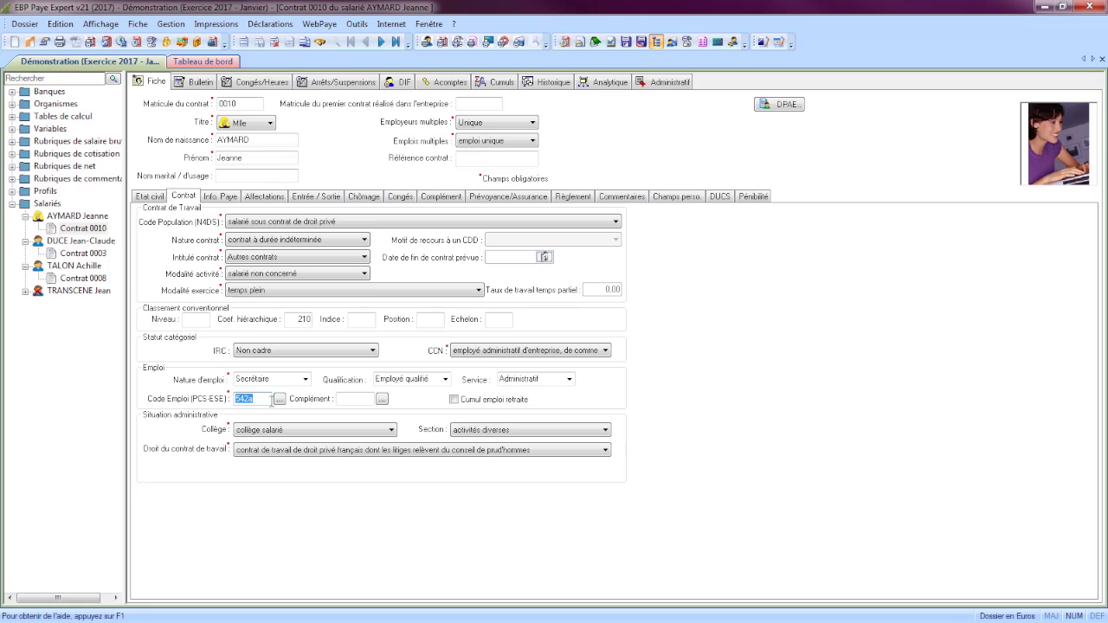
click(279, 400)
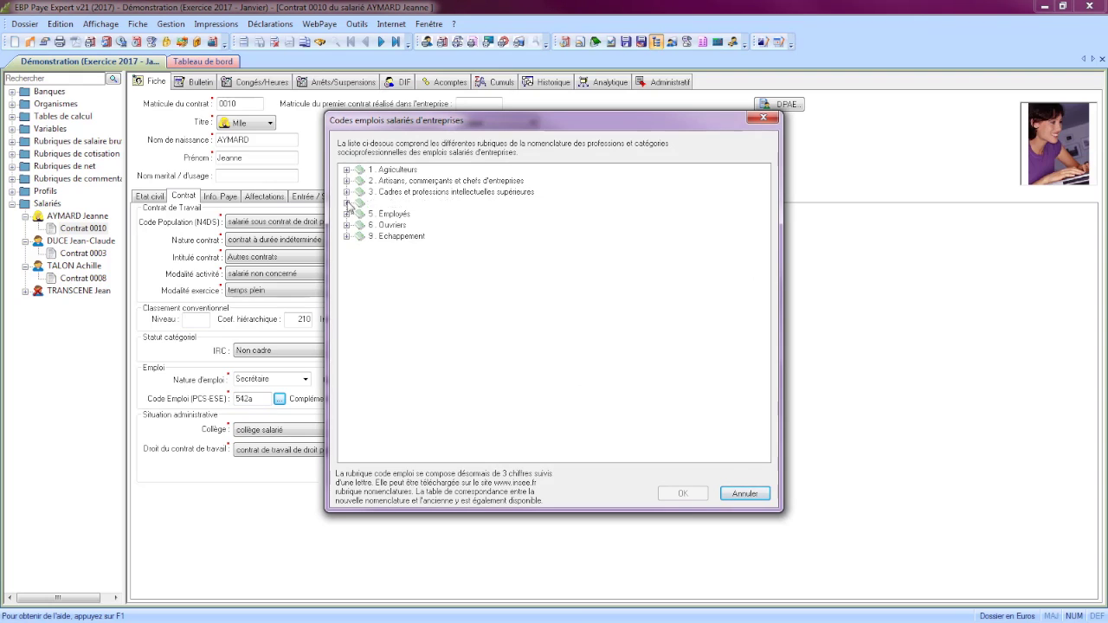
click(348, 214)
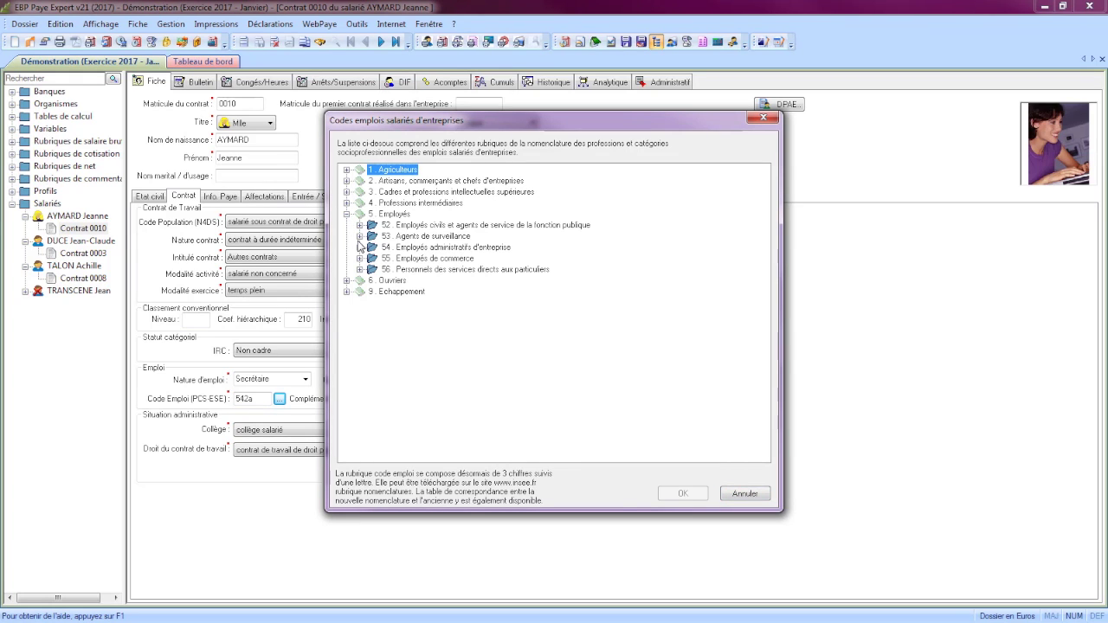
click(361, 248)
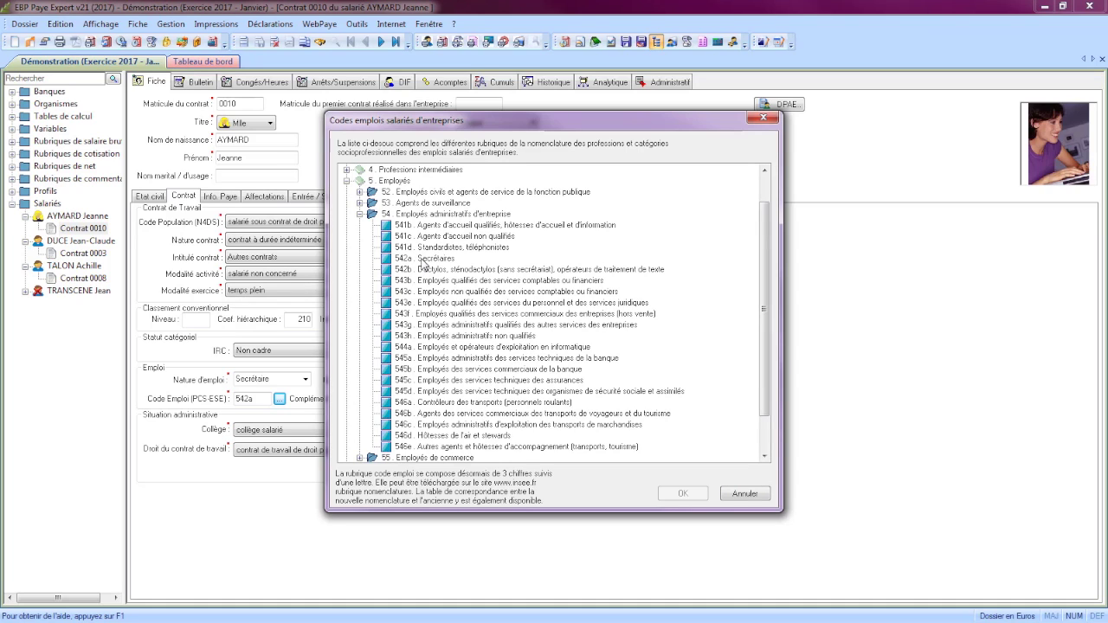
click(752, 493)
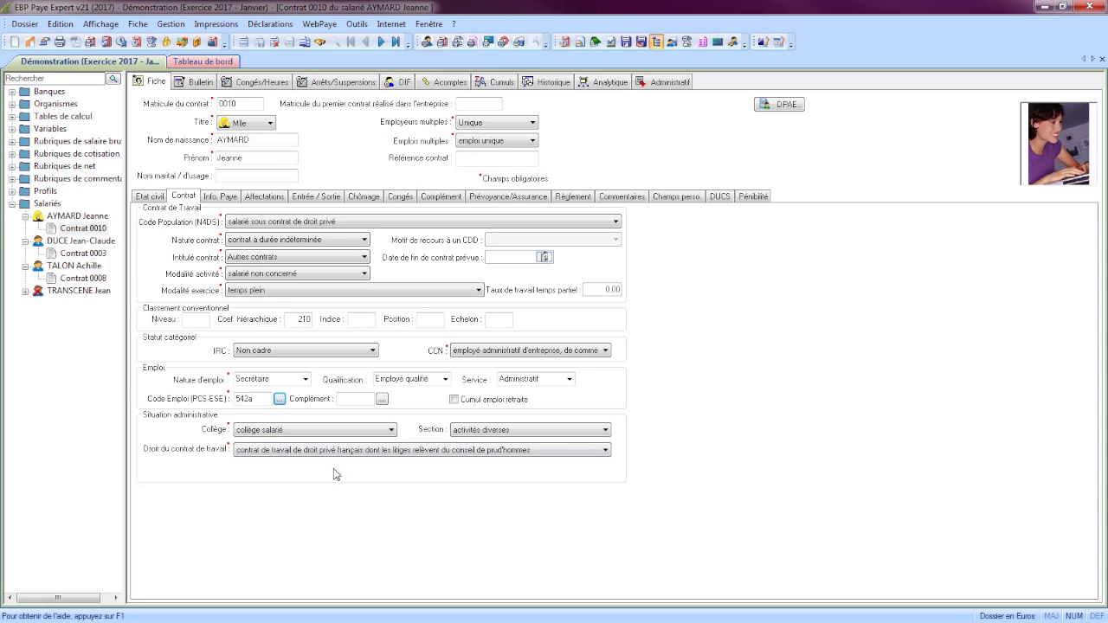
- Review the employee's pay information and fund assignments, including the Retraite complémentaire organisations selected for the Caisses de rattachement
click(212, 200)
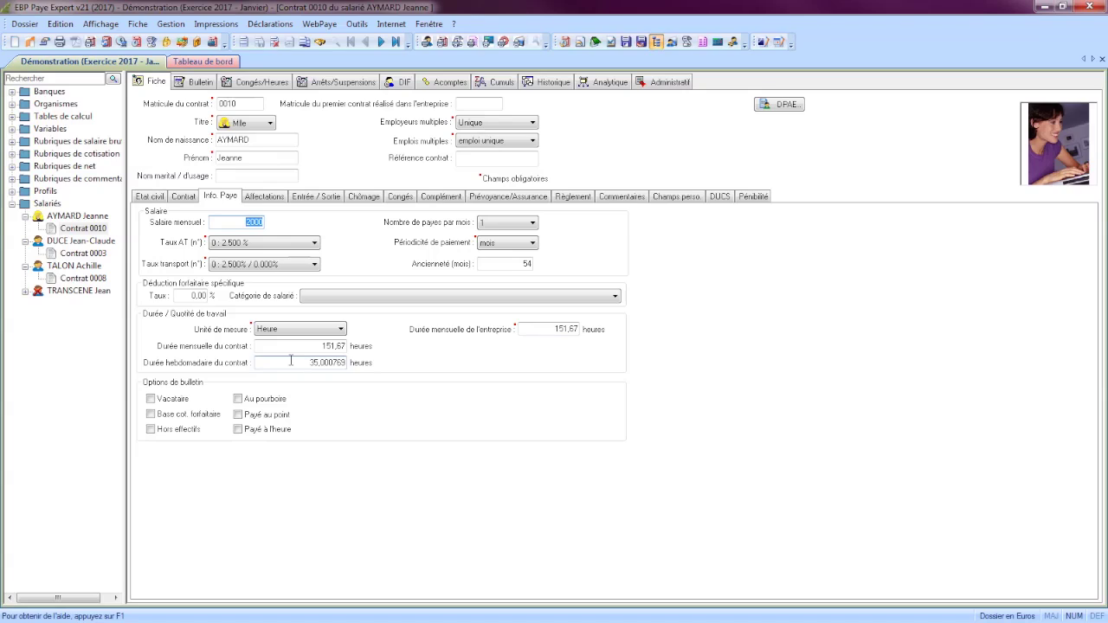
key(shift+Tab)
click(279, 202)
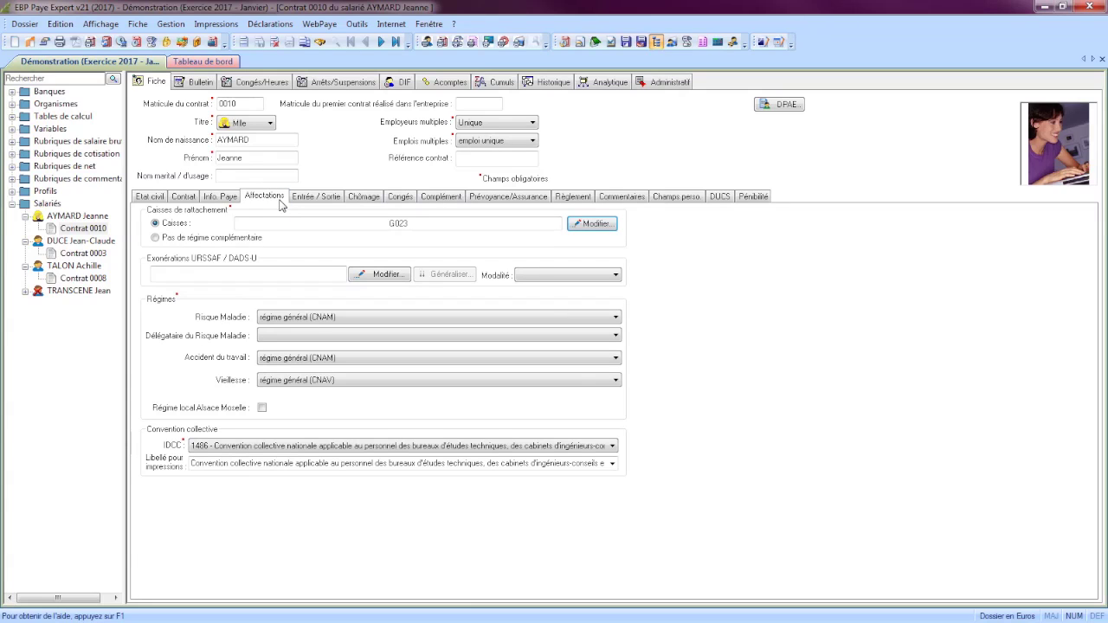
click(378, 225)
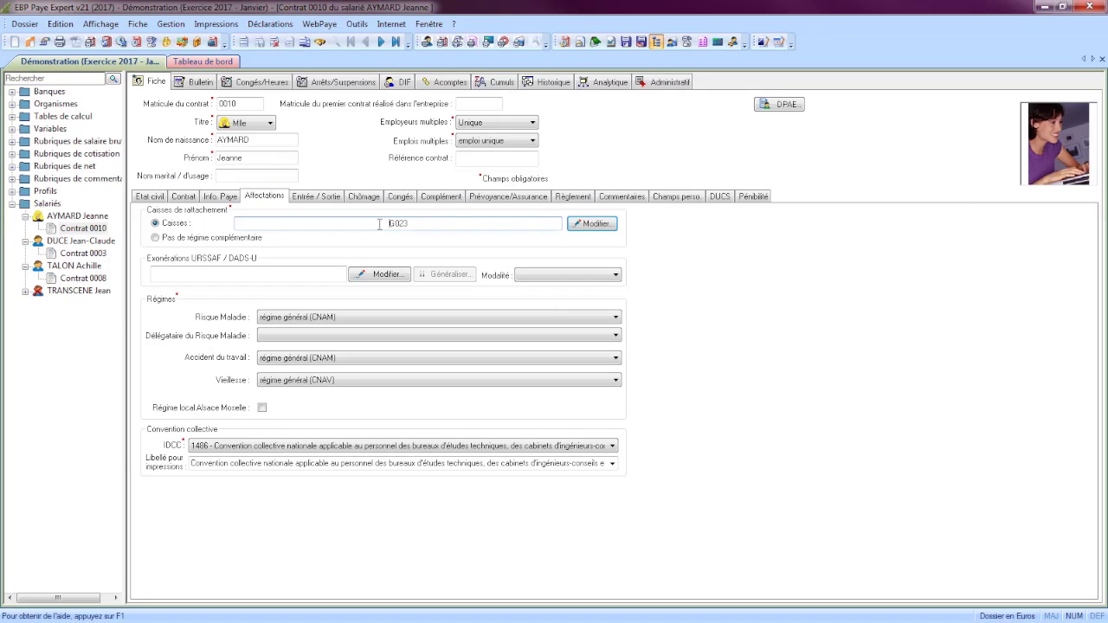
click(591, 224)
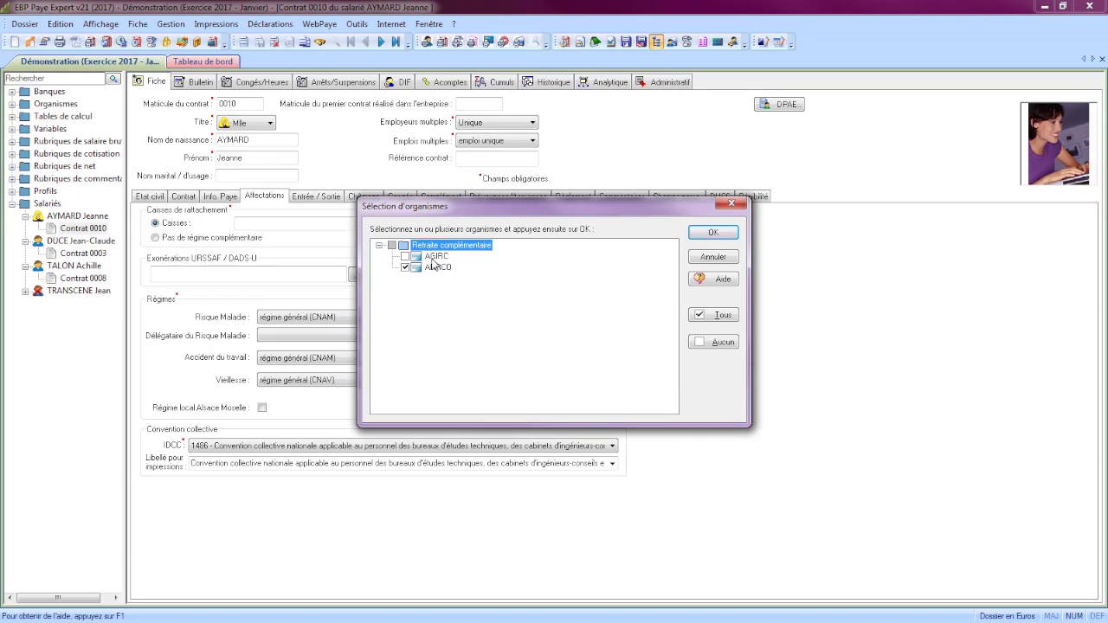
click(715, 235)
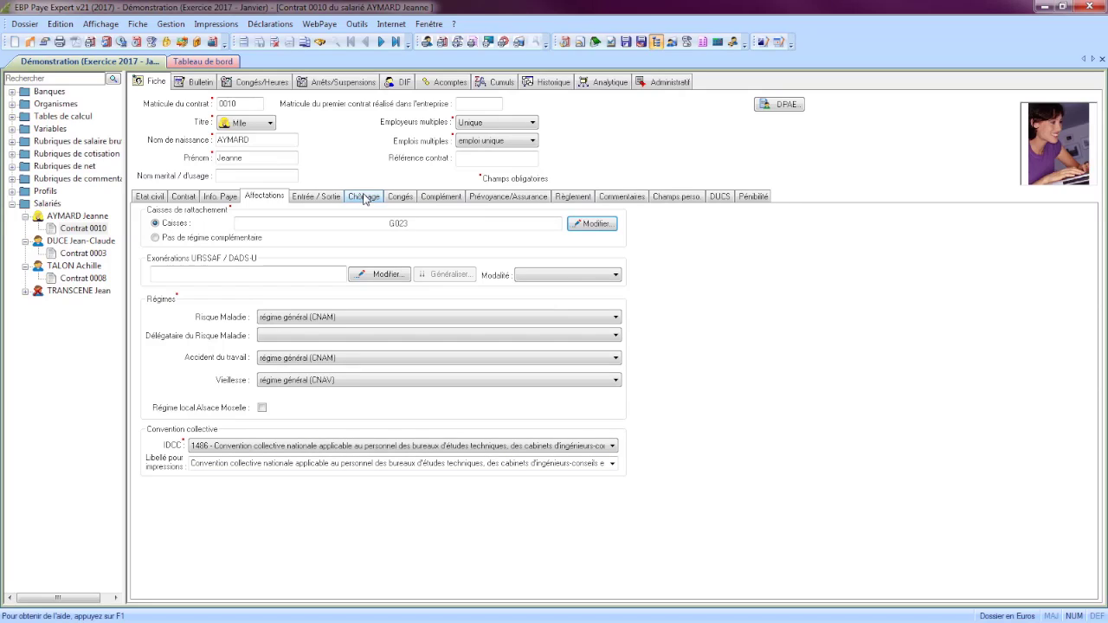
- Affiliate the employee to the CAISPREV - prevplus provident contract from 01/01/2017 with the reason affiliation, leaving the option and population codes empty
click(499, 199)
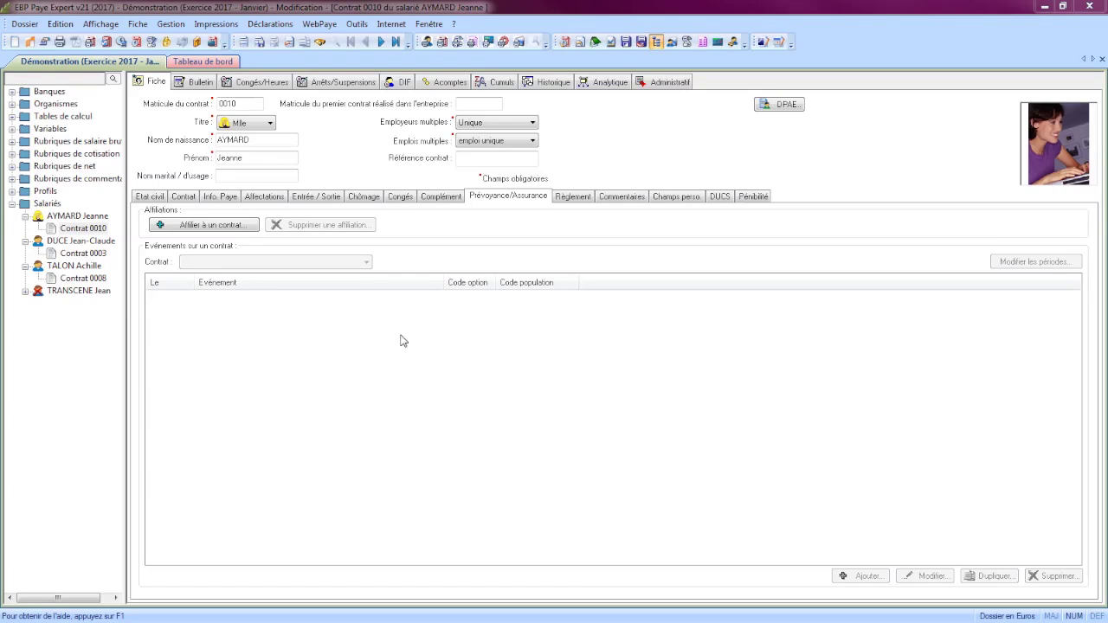
click(199, 227)
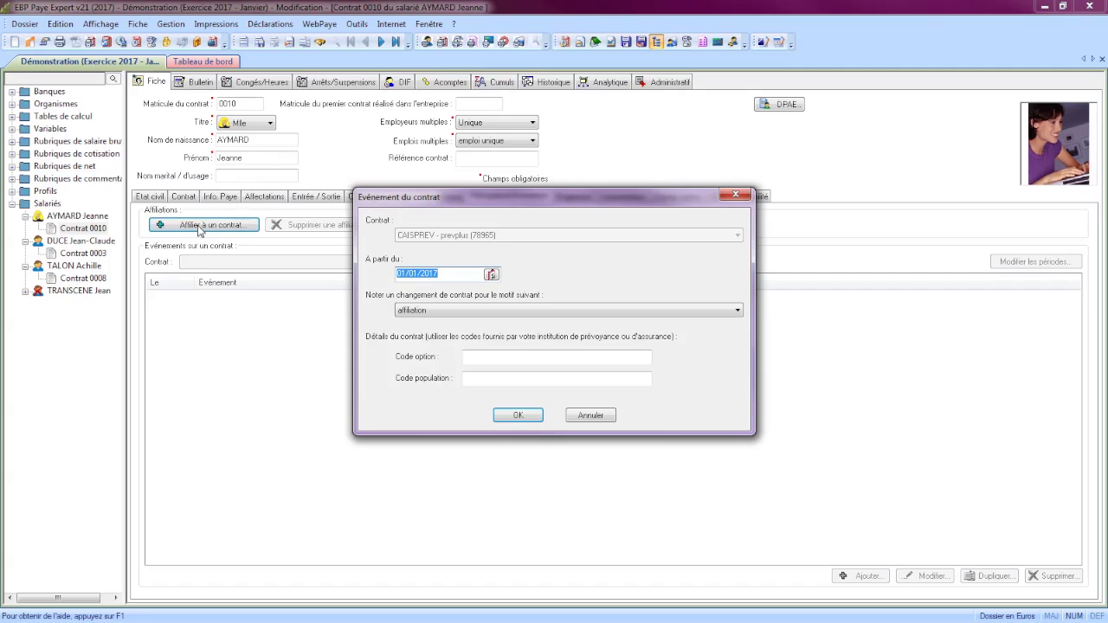
click(455, 274)
drag(455, 273, 396, 275)
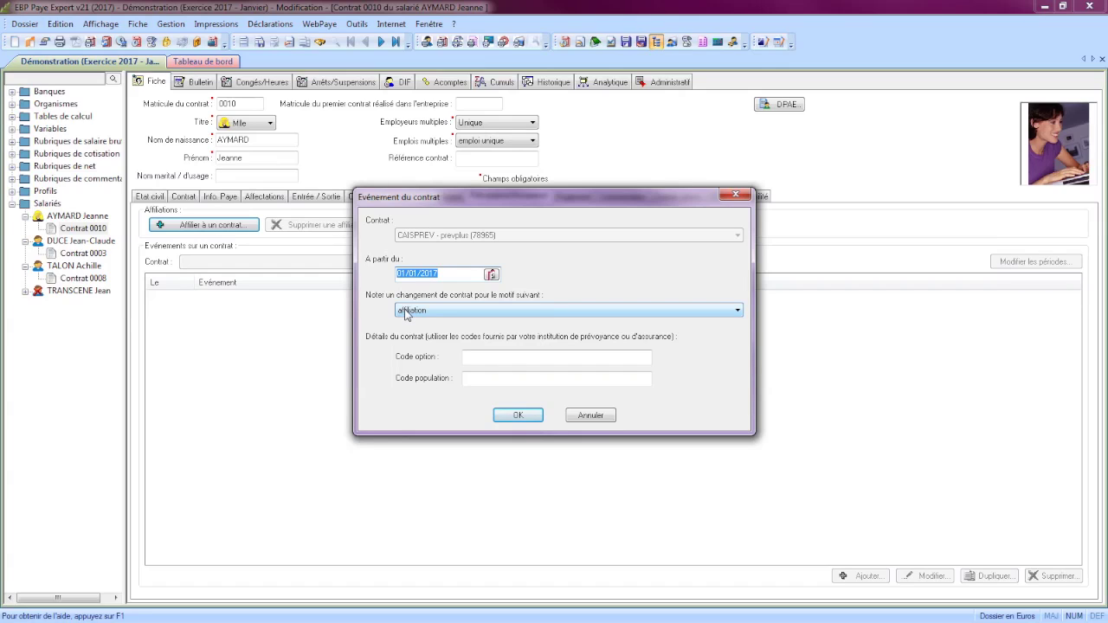
click(492, 357)
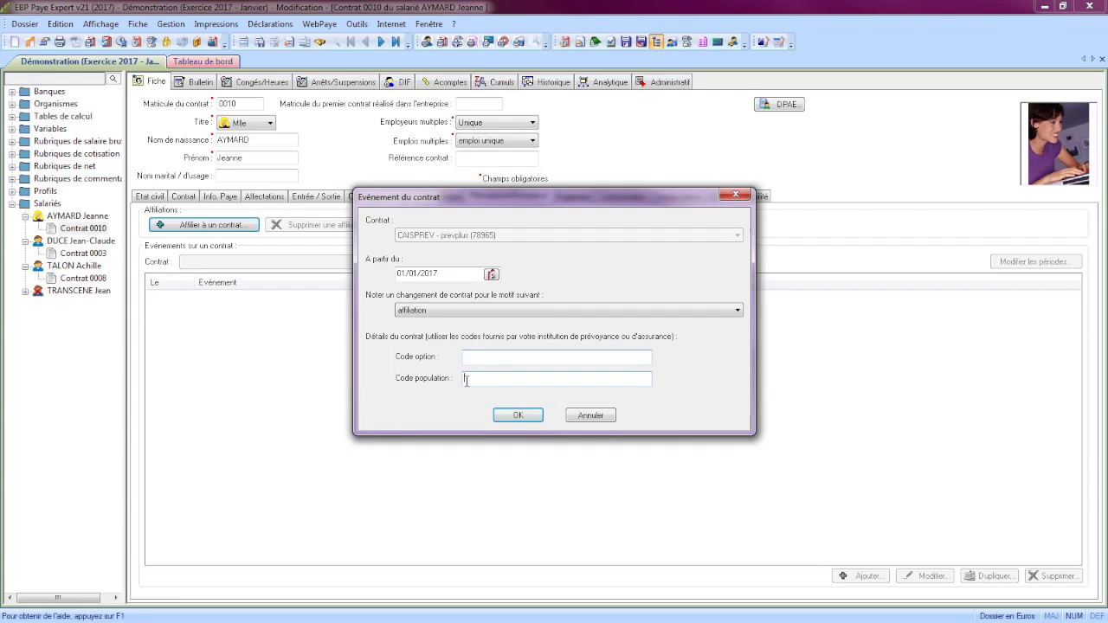
click(517, 418)
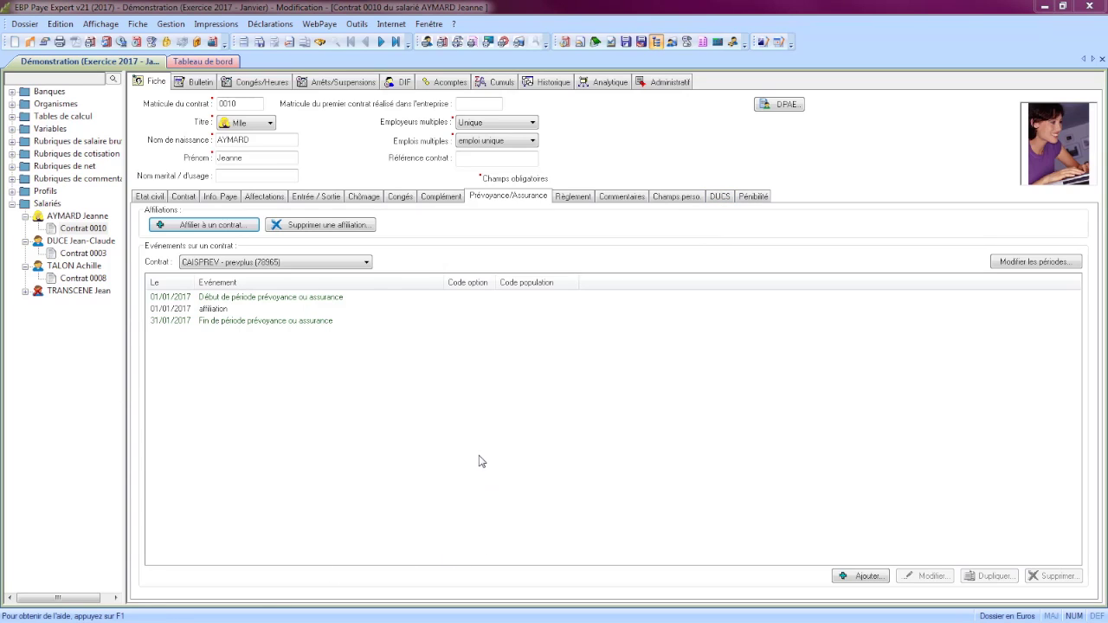
- Disable Identiques au profil for the employee's Code Types de Personnel (23) in the DSN authorisations and validate the change
click(720, 199)
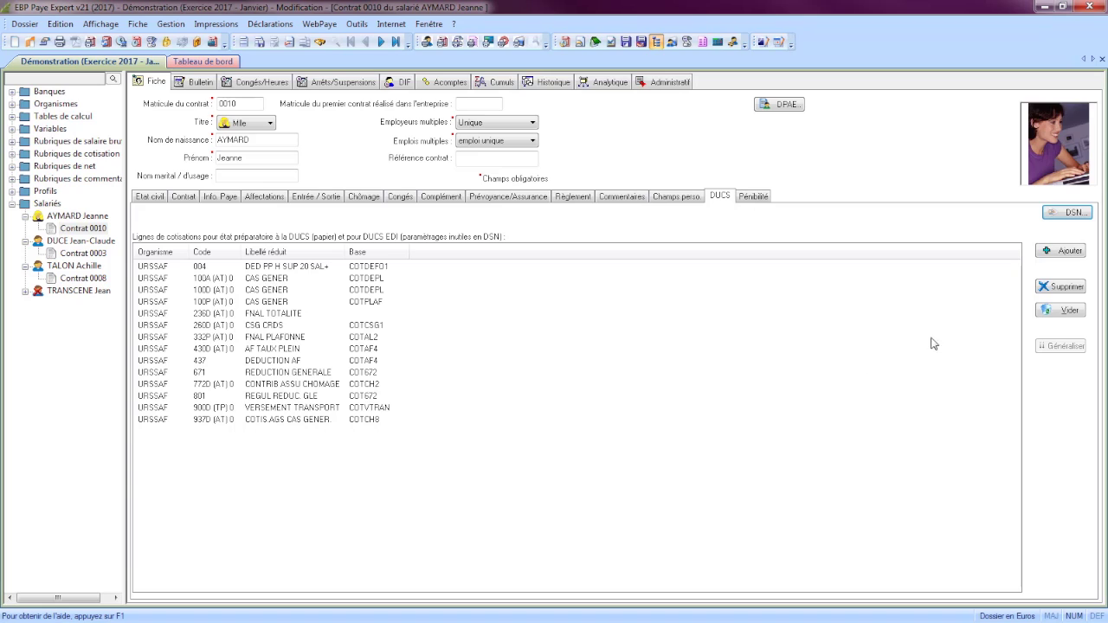
click(1064, 214)
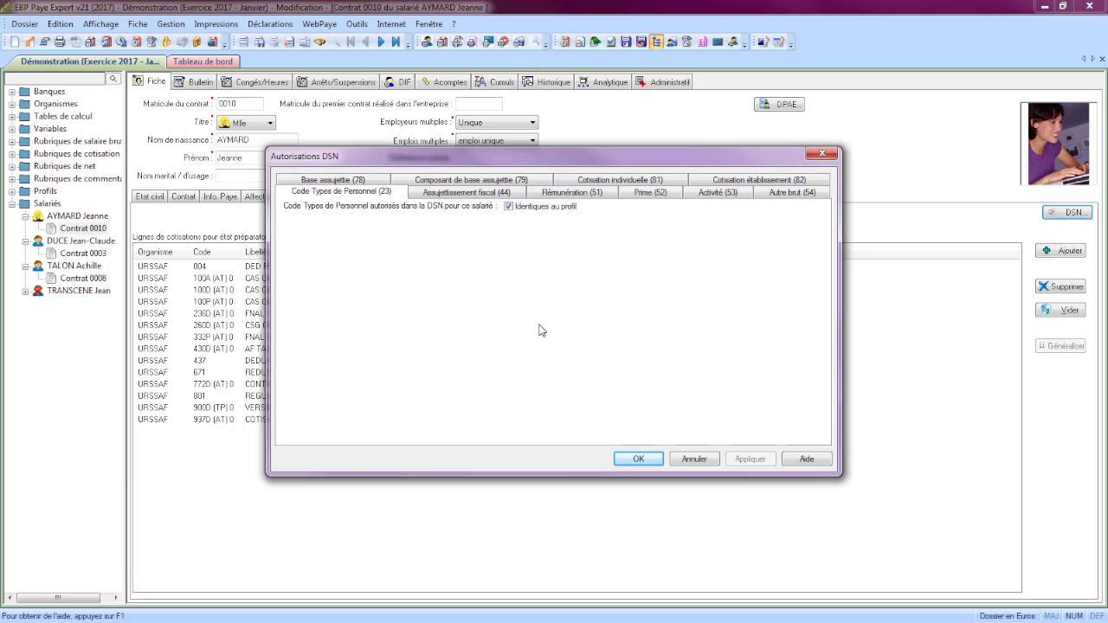
click(508, 207)
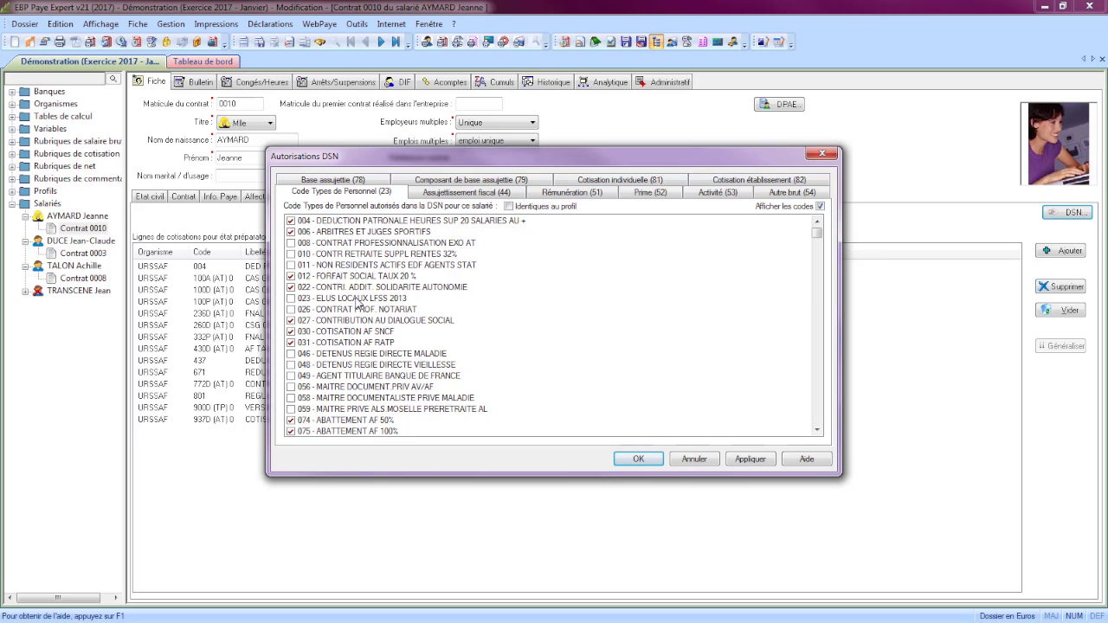
click(751, 460)
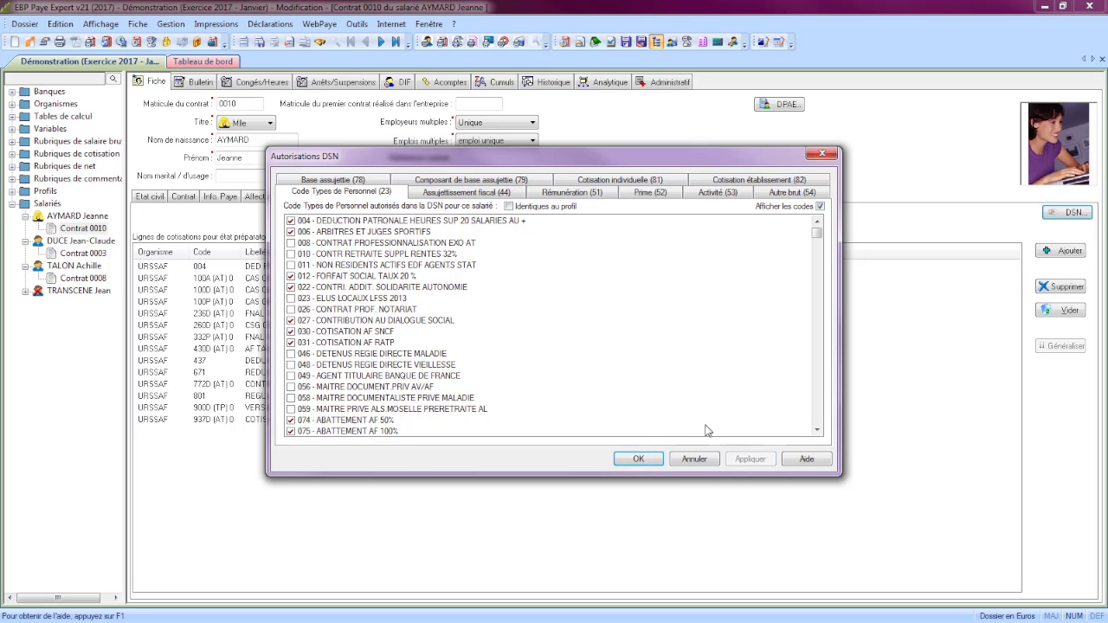
click(641, 459)
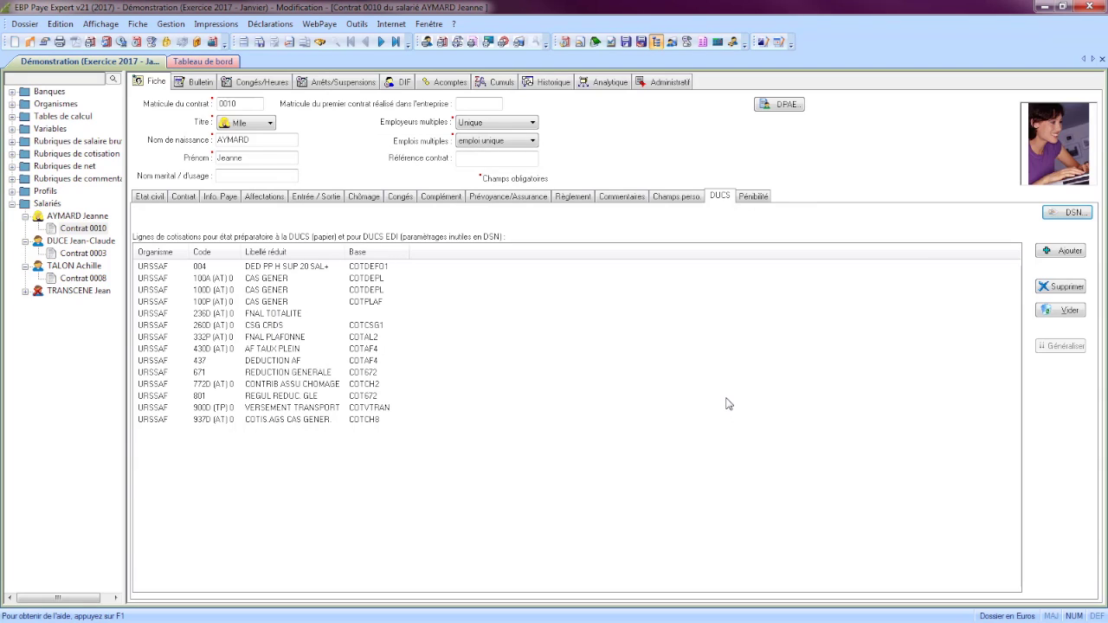
- Temporarily disable Identiques au profil for Assujettissement fiscal (44) in the DSN authorisations to examine its entries, and restore the option
click(1061, 215)
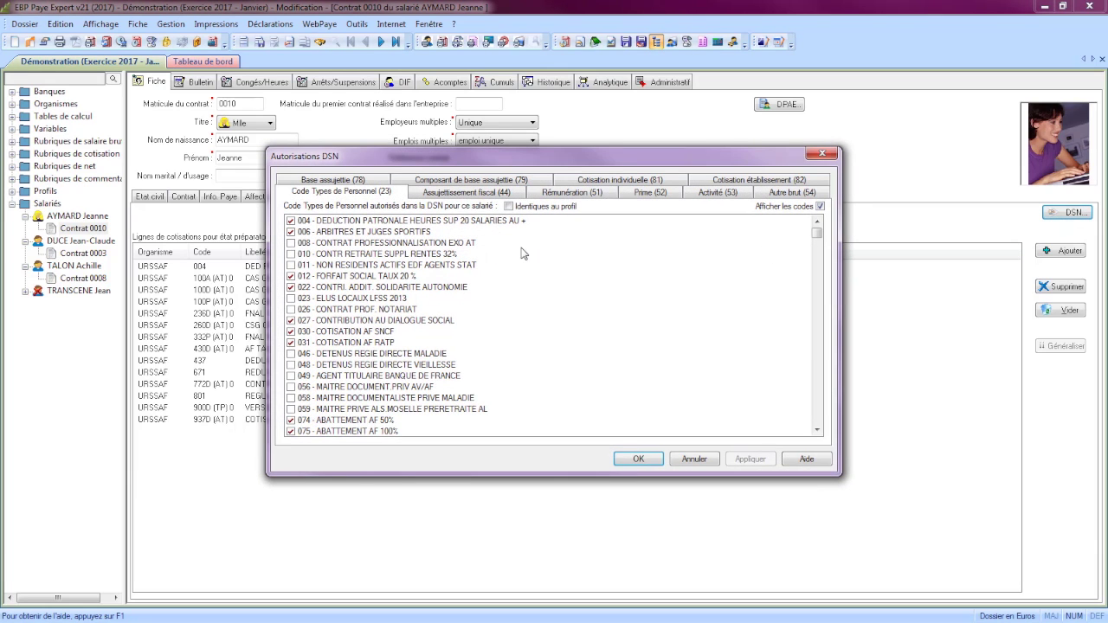
click(461, 194)
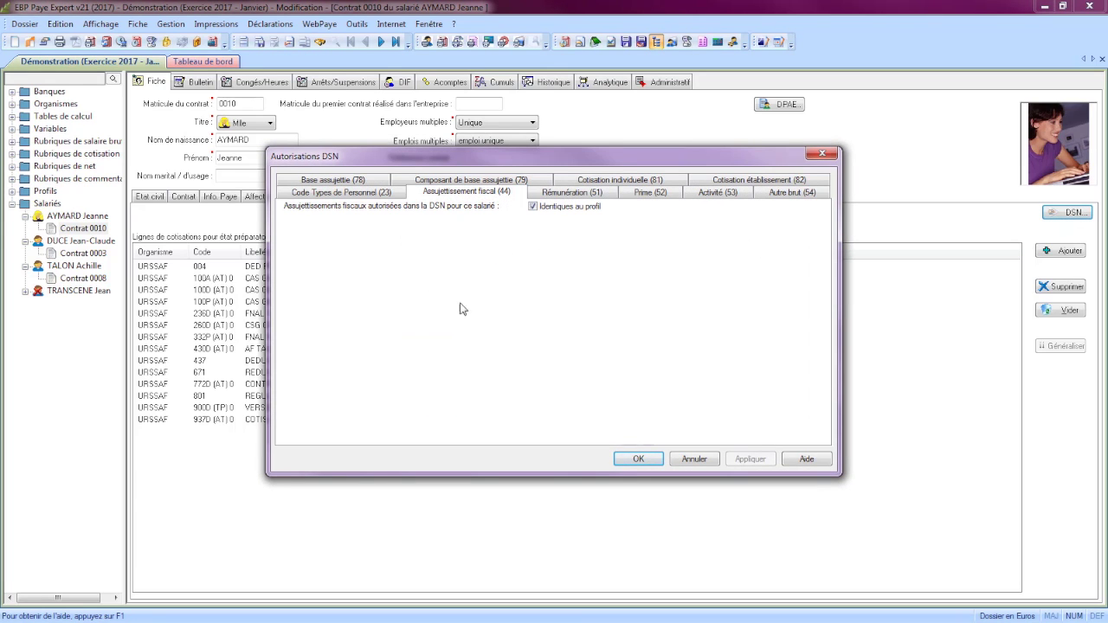
click(532, 207)
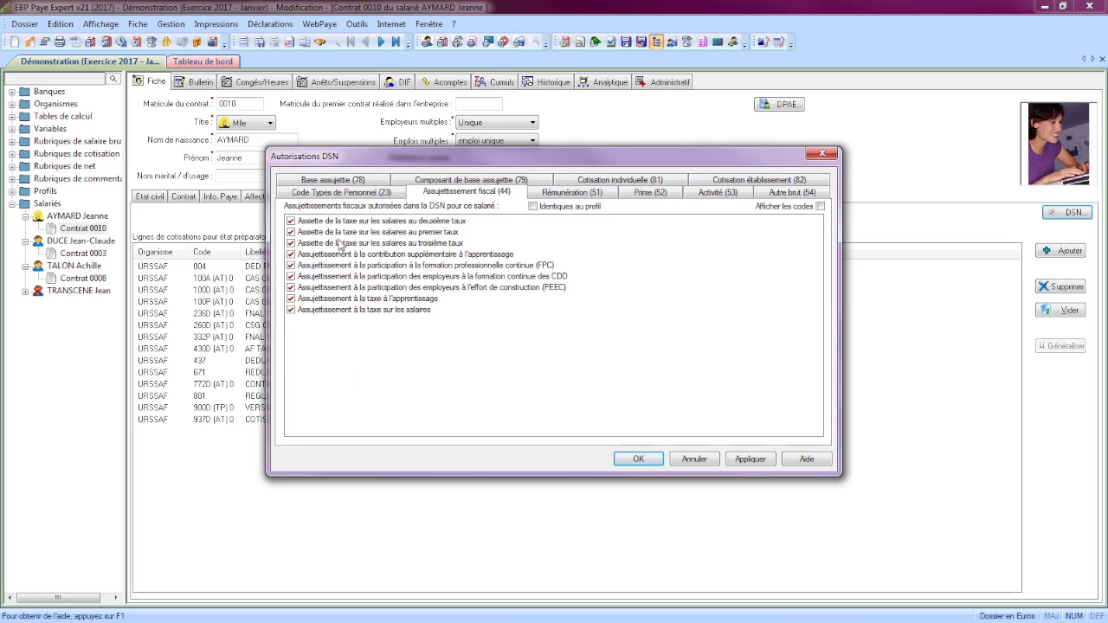
click(533, 206)
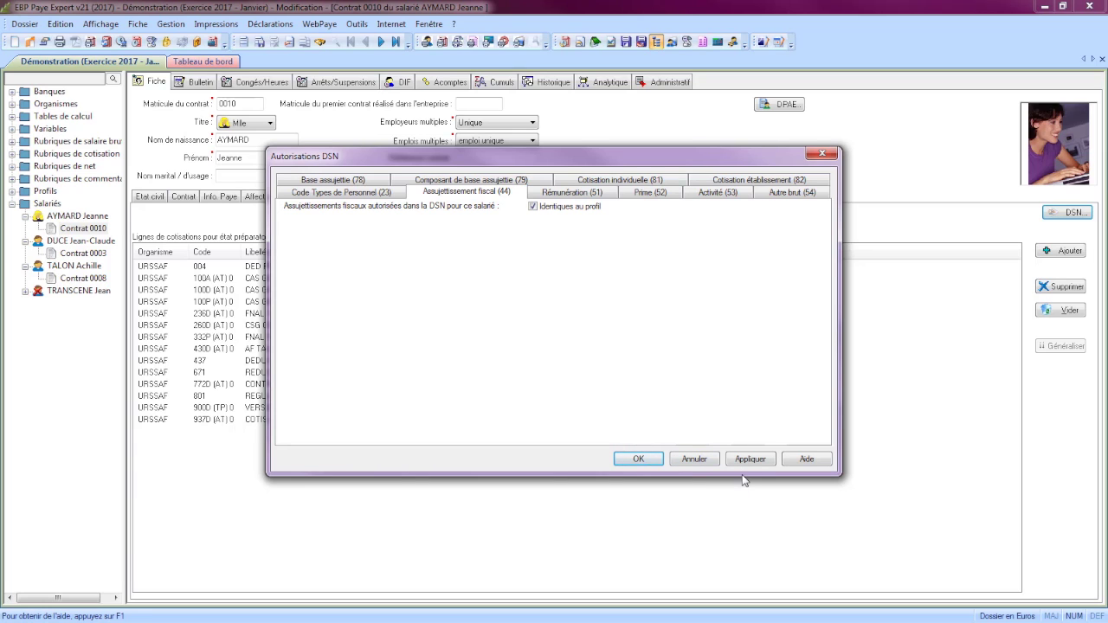
click(635, 459)
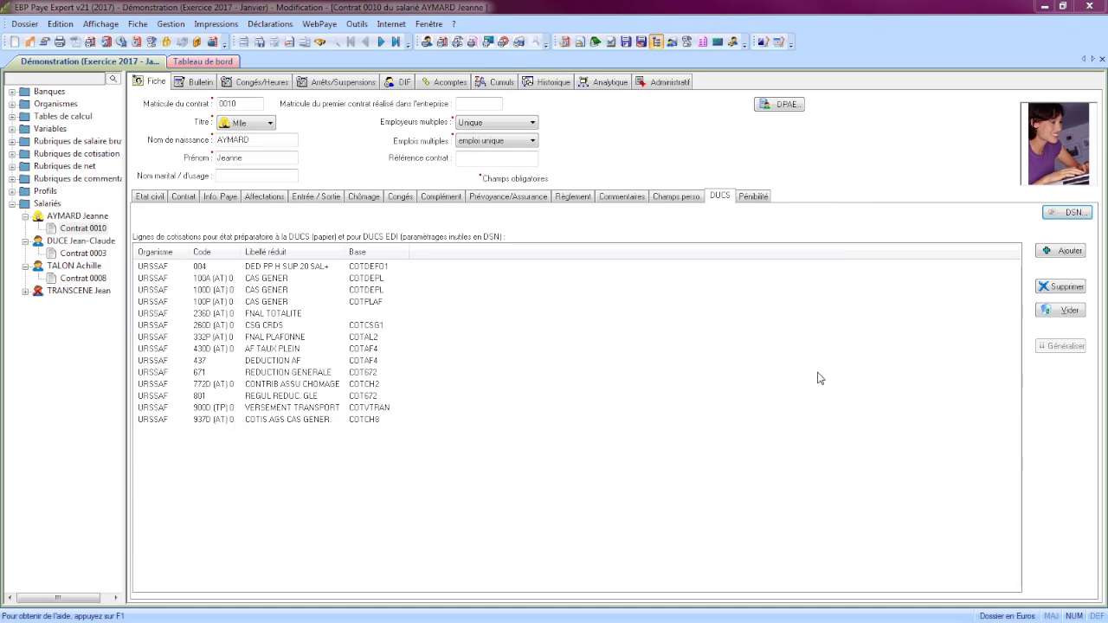
- Review the employee's Pénibilité criteria and the available Motif d'exclusion DSN options without choosing any
click(755, 198)
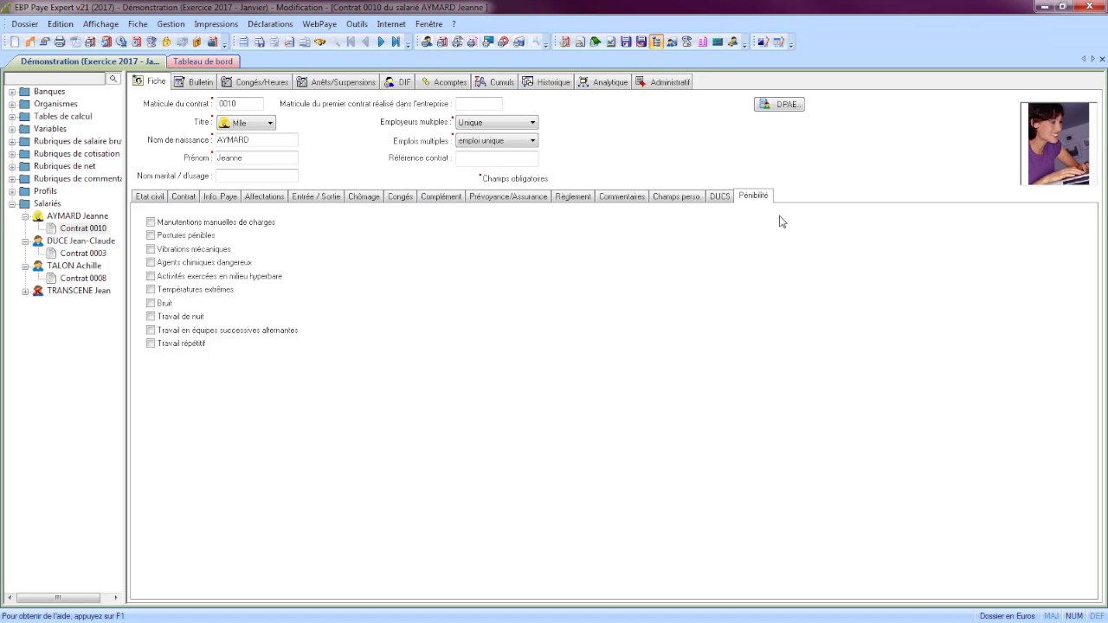
click(443, 197)
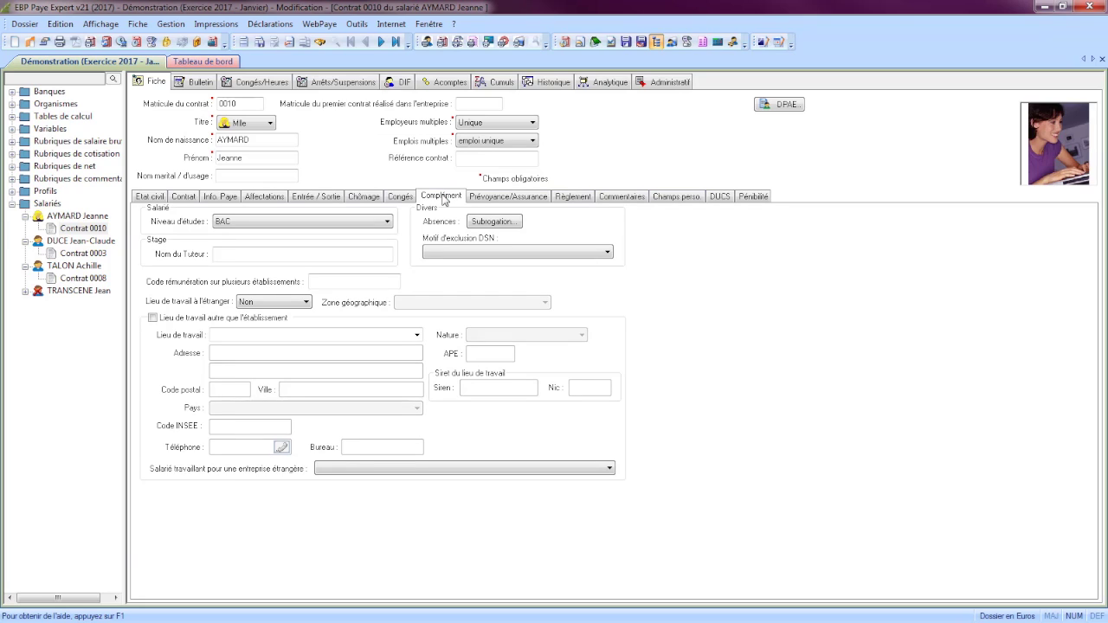
click(450, 253)
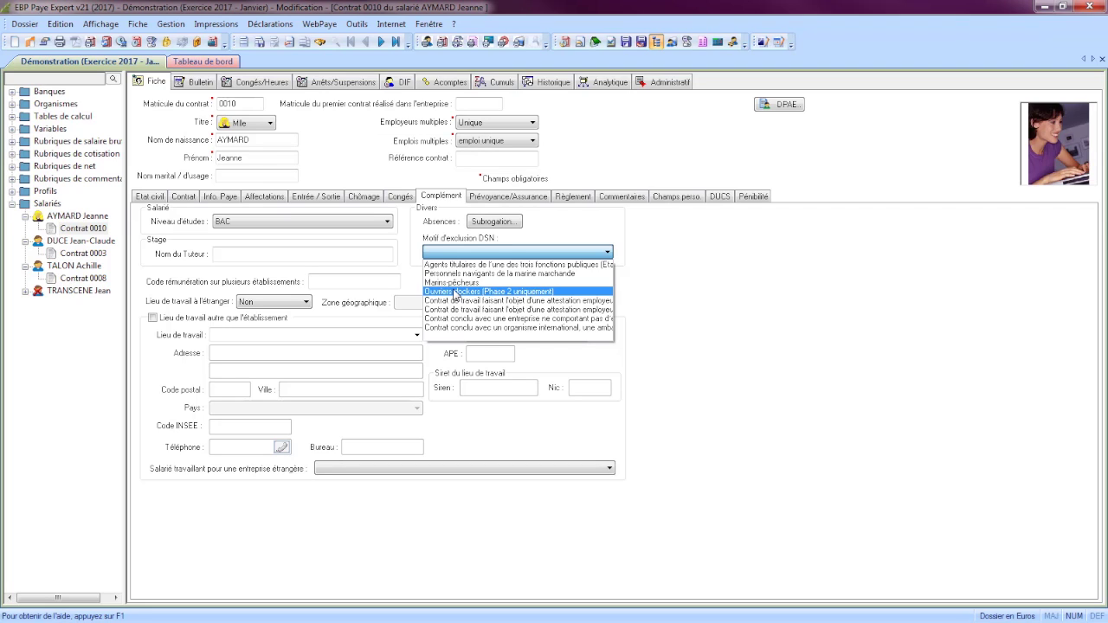
click(527, 255)
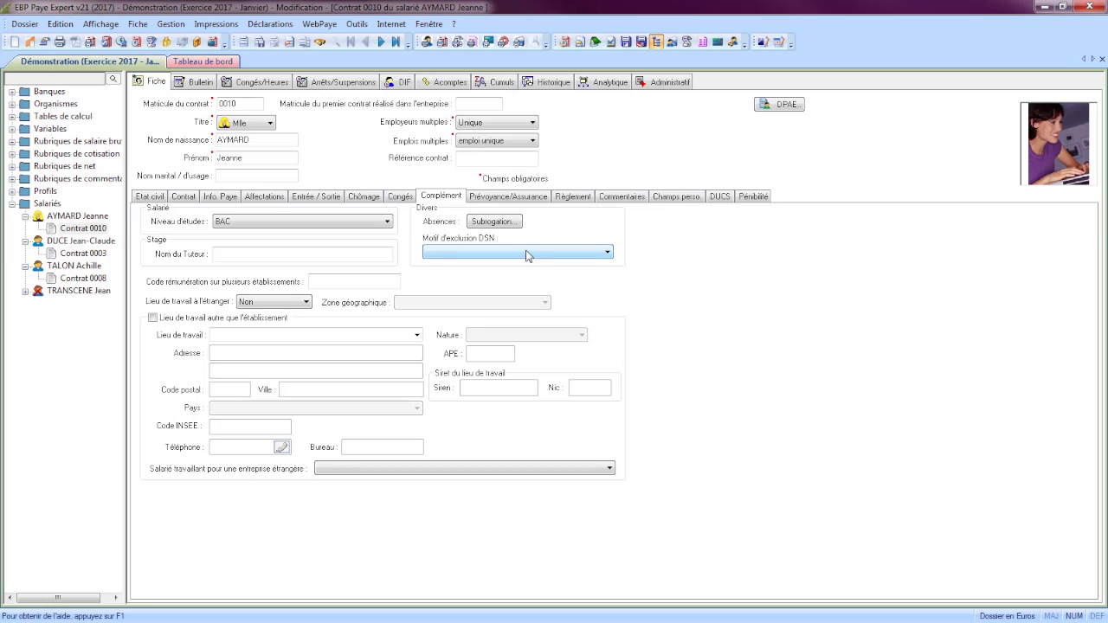